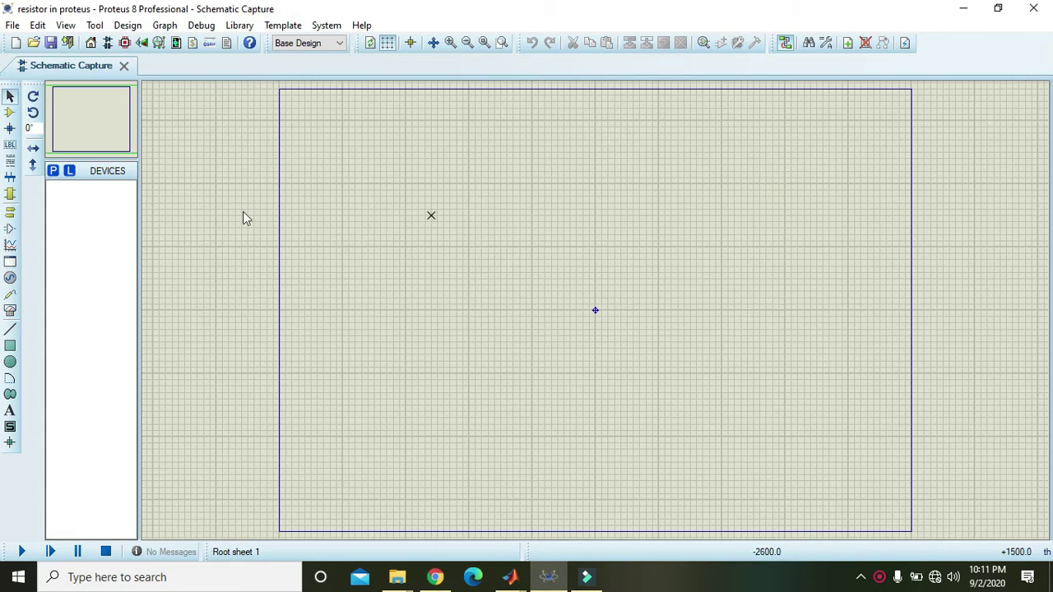
Add the generic RESISTOR part to the device list from a resistor search
left_click(10, 115)
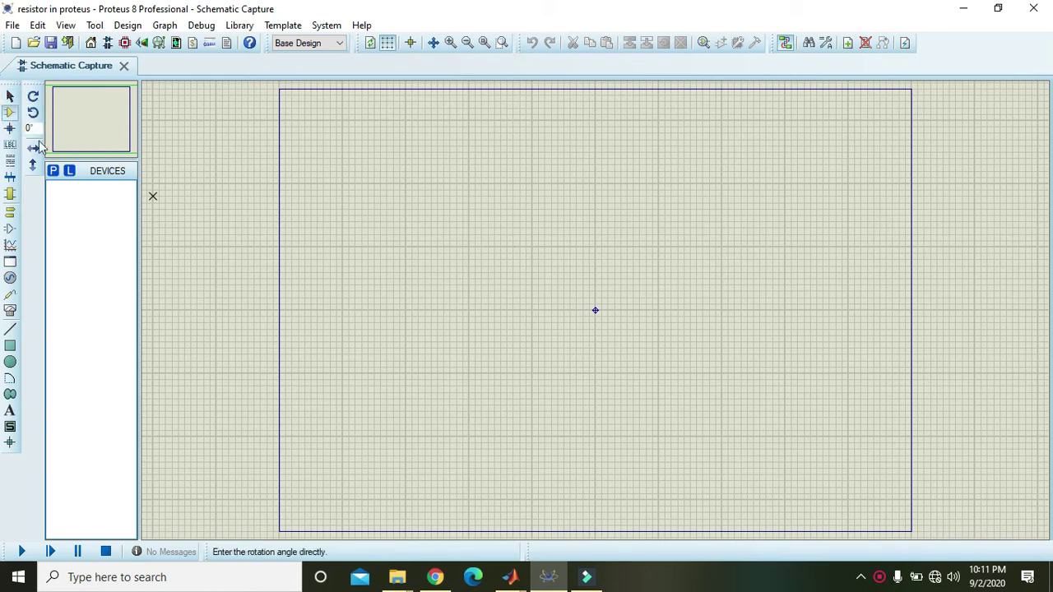
left_click(55, 174)
type("resistor")
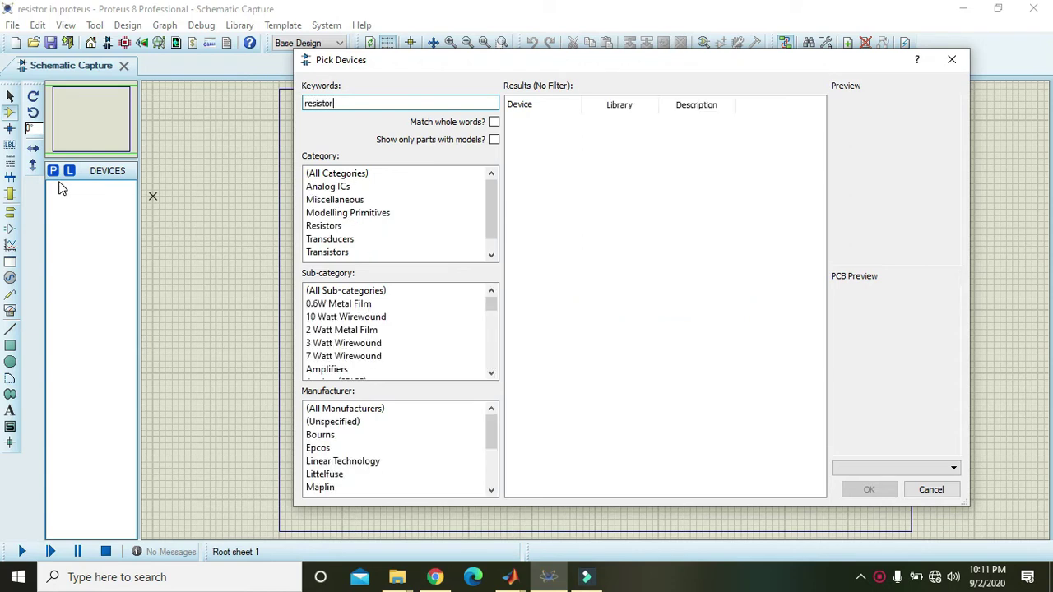
key("Return")
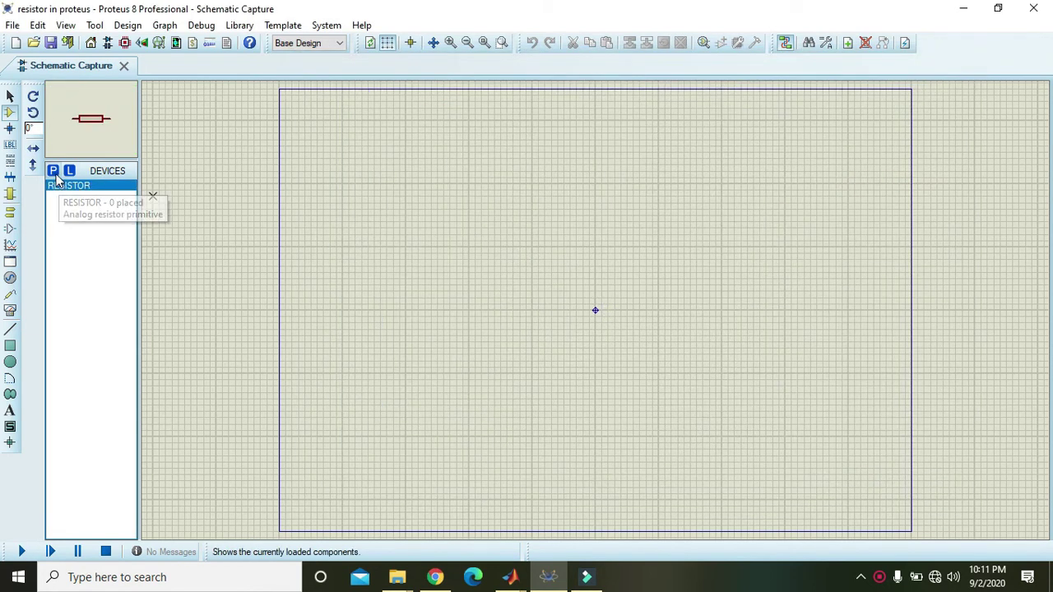
Search 'resis', filter to 0.6W Metal Film, and select the 100R MINRES100R resistor
left_click(53, 172)
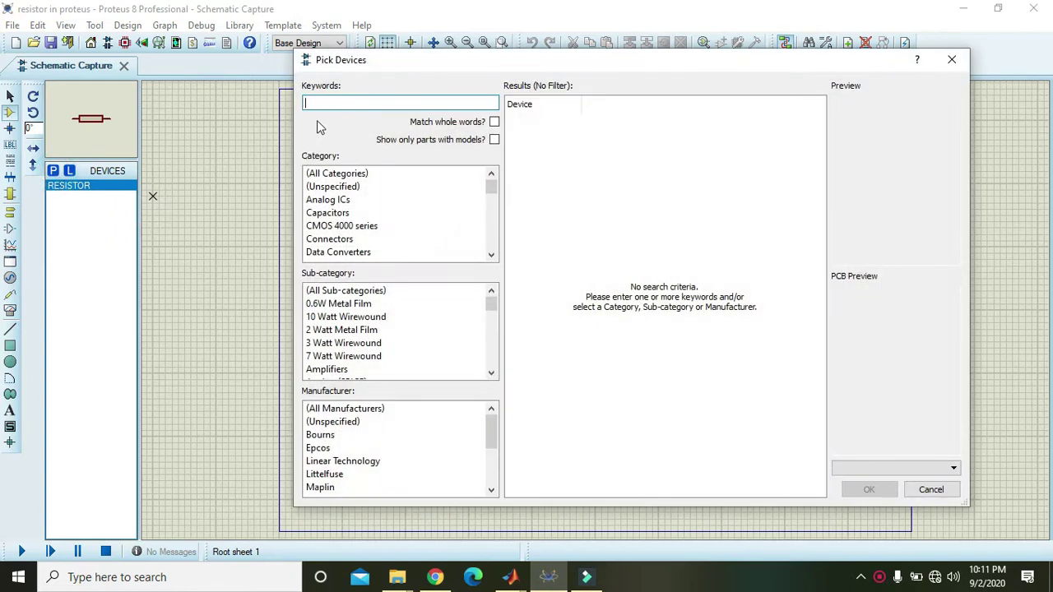
type("res")
type("istor")
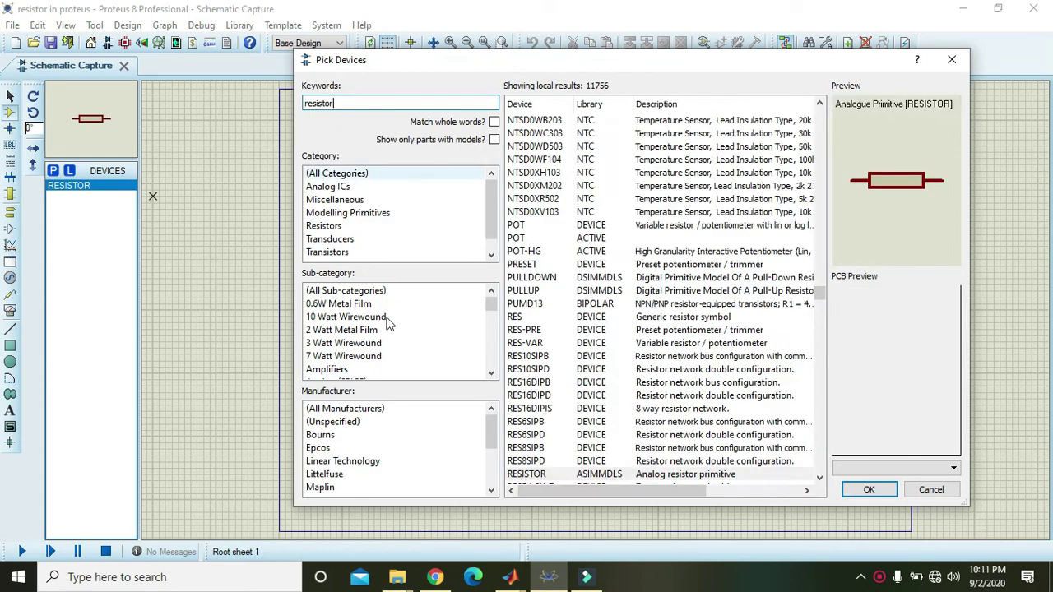
left_click(362, 304)
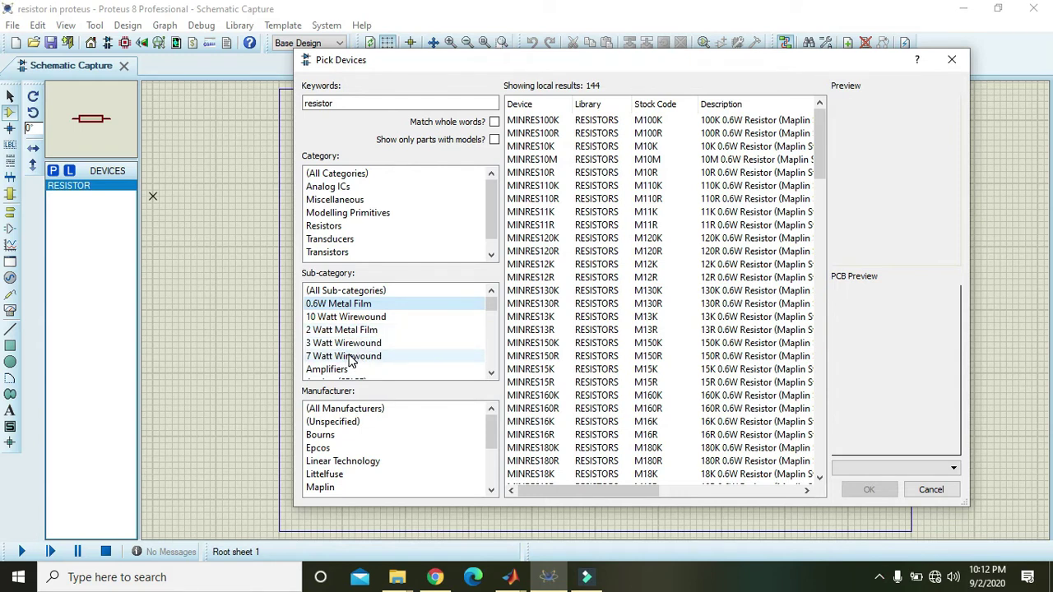
left_click(352, 307)
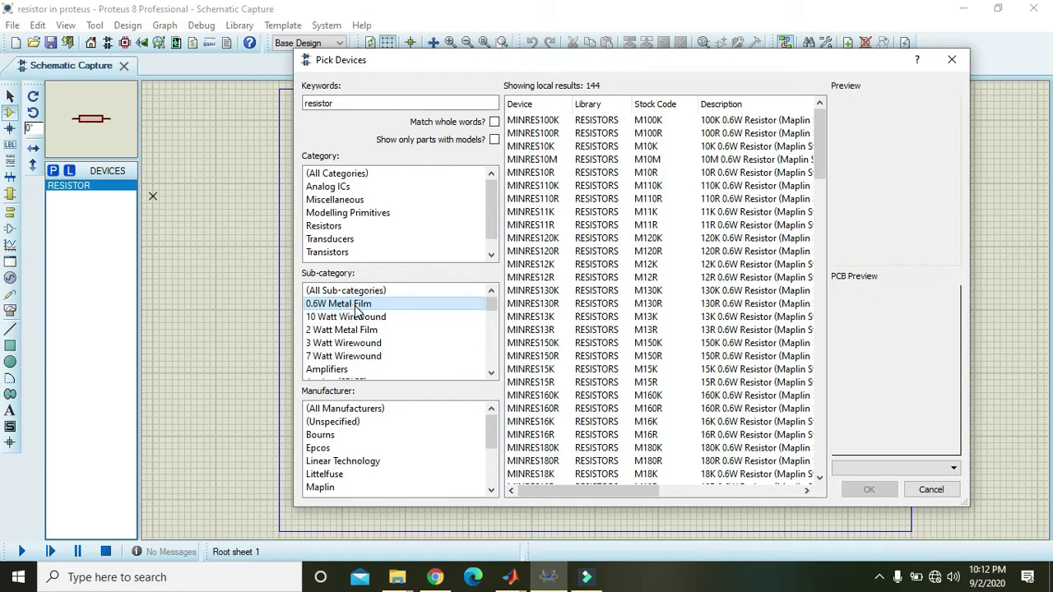
left_click(647, 134)
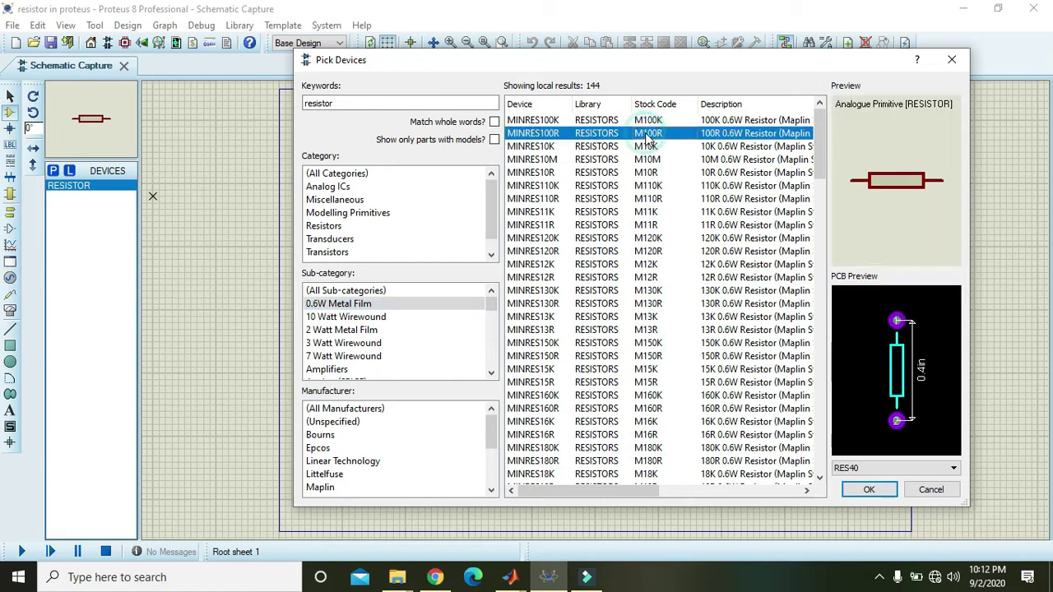
Add MINRES100R to the device list and place resistor R1 on the sheet
left_click(880, 493)
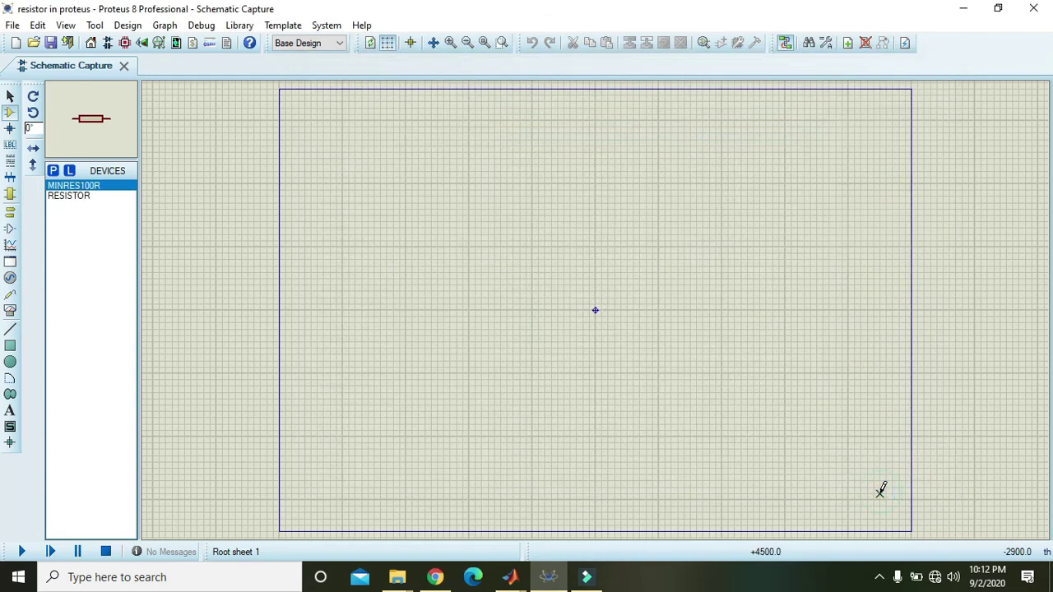
left_click(506, 264)
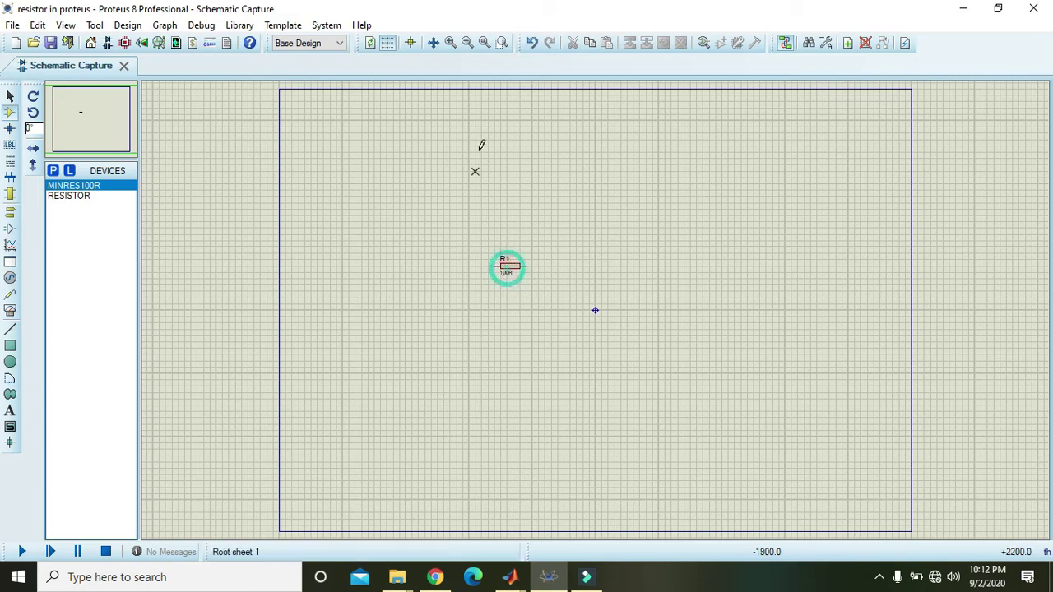
left_click(450, 43)
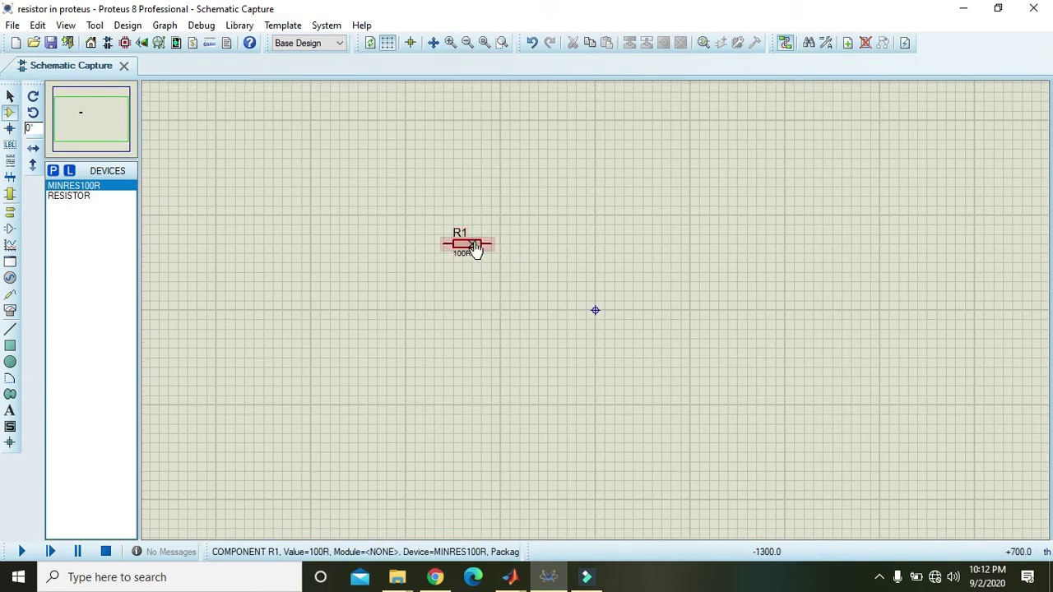
left_click_drag(471, 247, 482, 250)
left_click(563, 240)
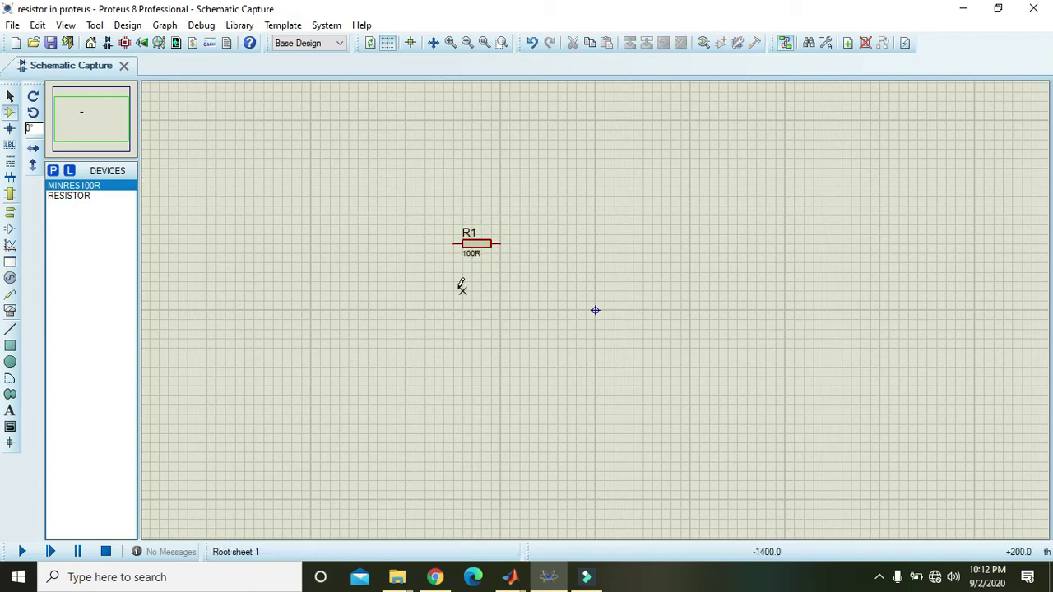
Place R2 to the right of R1 and wire R1's right pin to R2's left pin
left_click(566, 243)
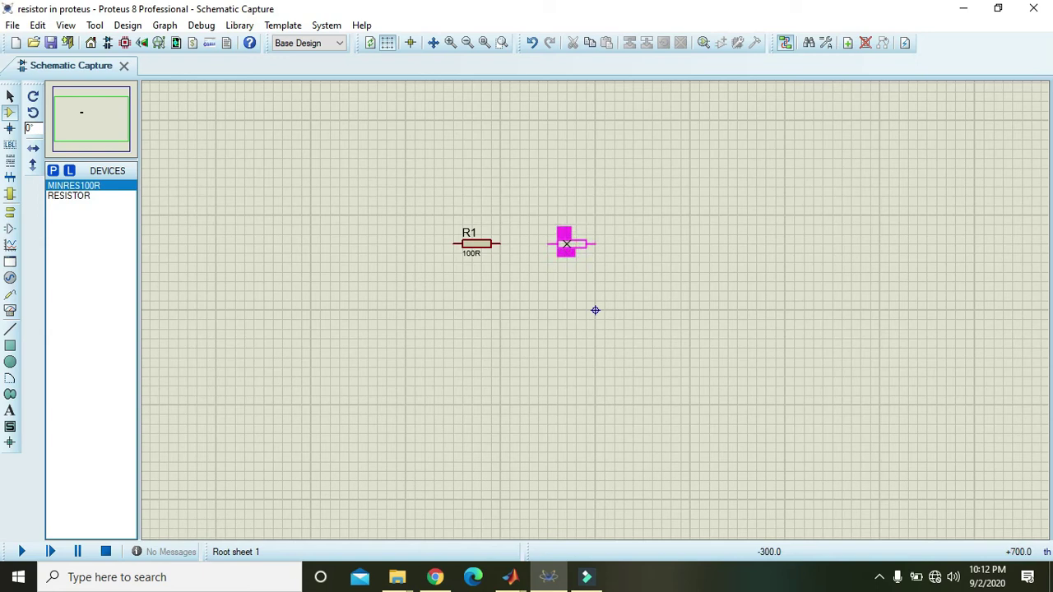
left_click(557, 244)
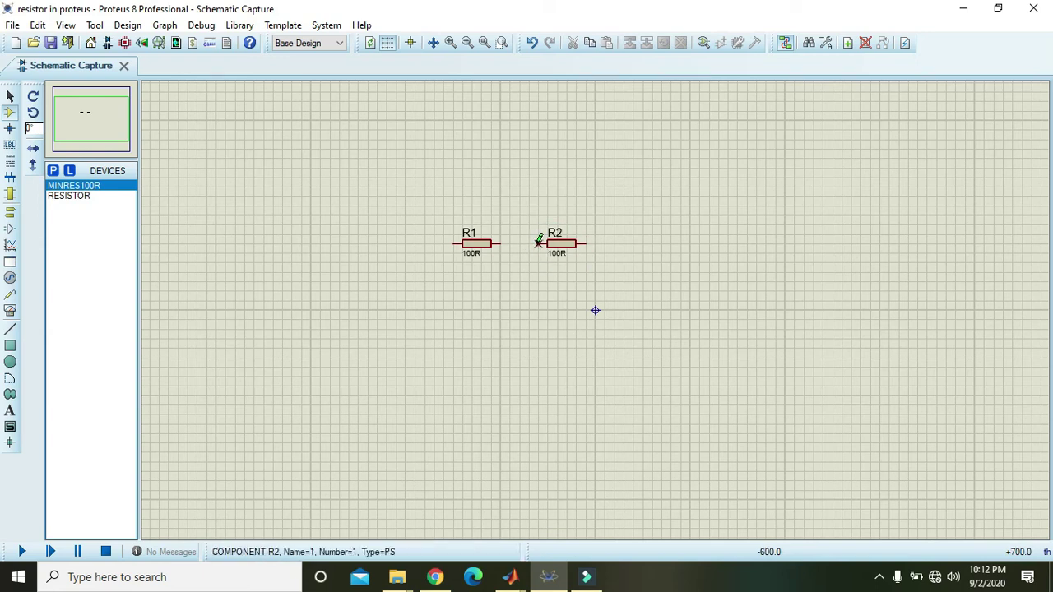
left_click(538, 243)
left_click(501, 243)
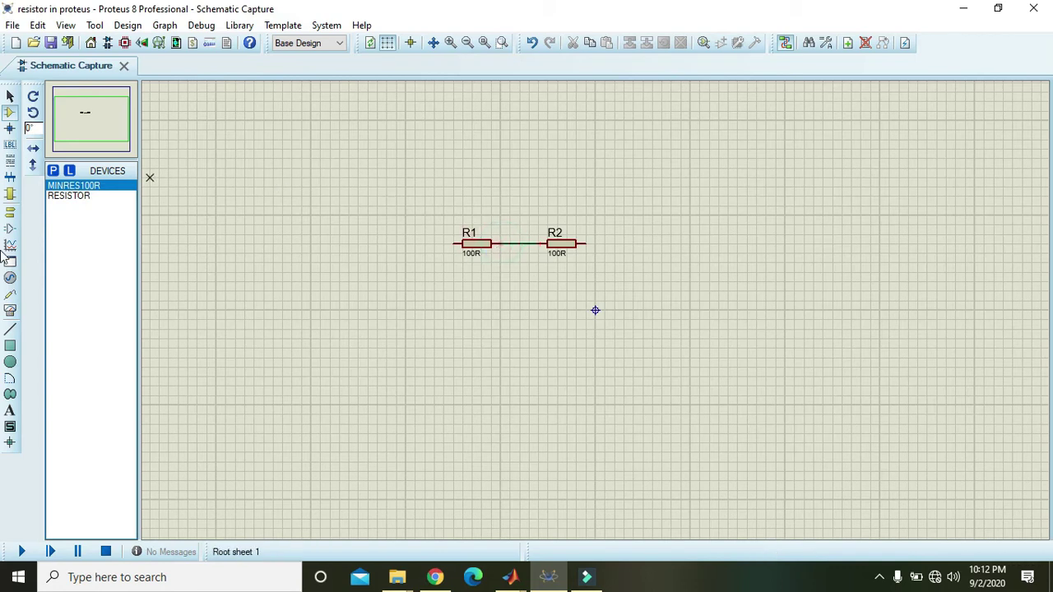
Place a DC source left of the resistors and wire it to R1's left pin
left_click(10, 277)
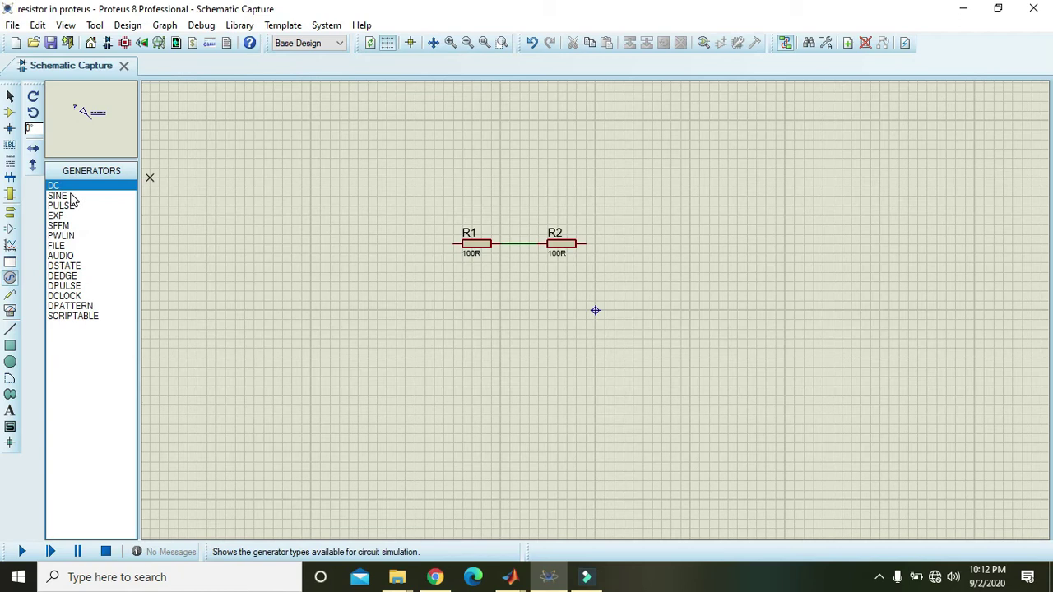
left_click(302, 204)
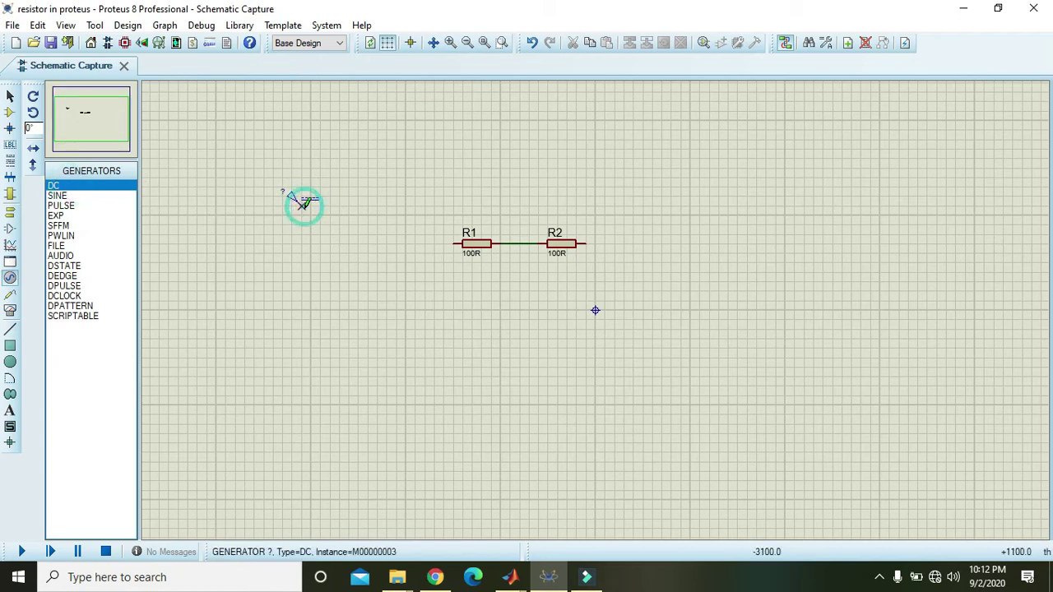
left_click(302, 203)
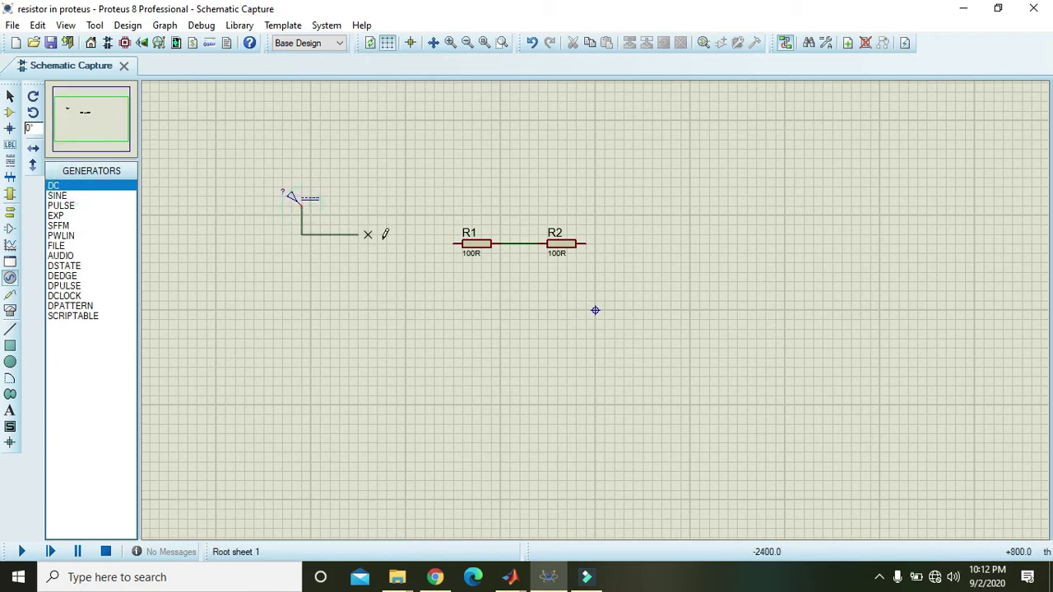
left_click(452, 243)
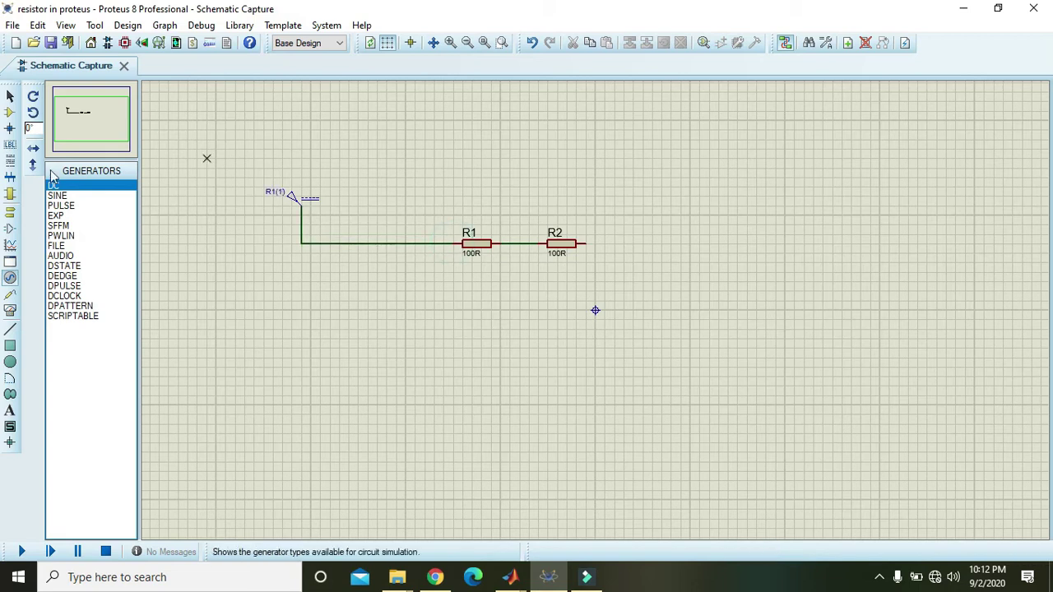
Place a GROUND terminal below-right of R2 and wire R2's right end to it
left_click(10, 212)
left_click(66, 225)
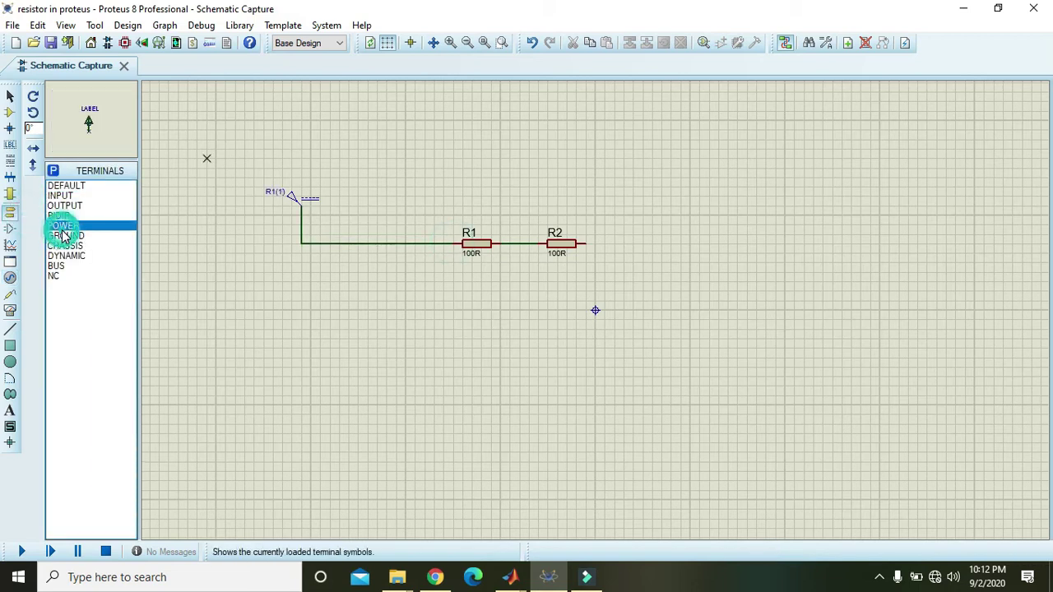
left_click(78, 237)
left_click(729, 331)
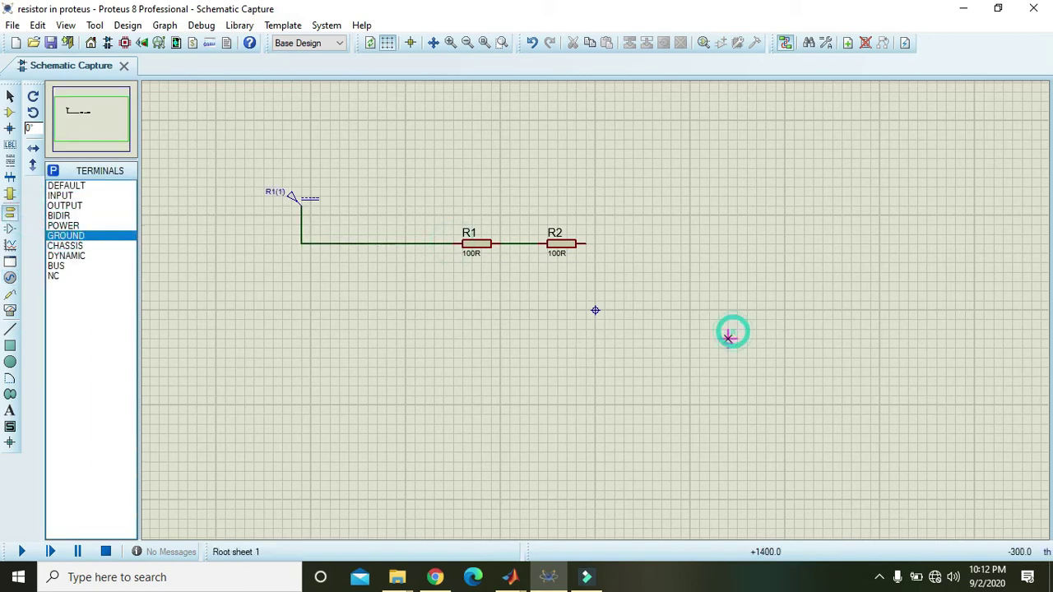
left_click(581, 242)
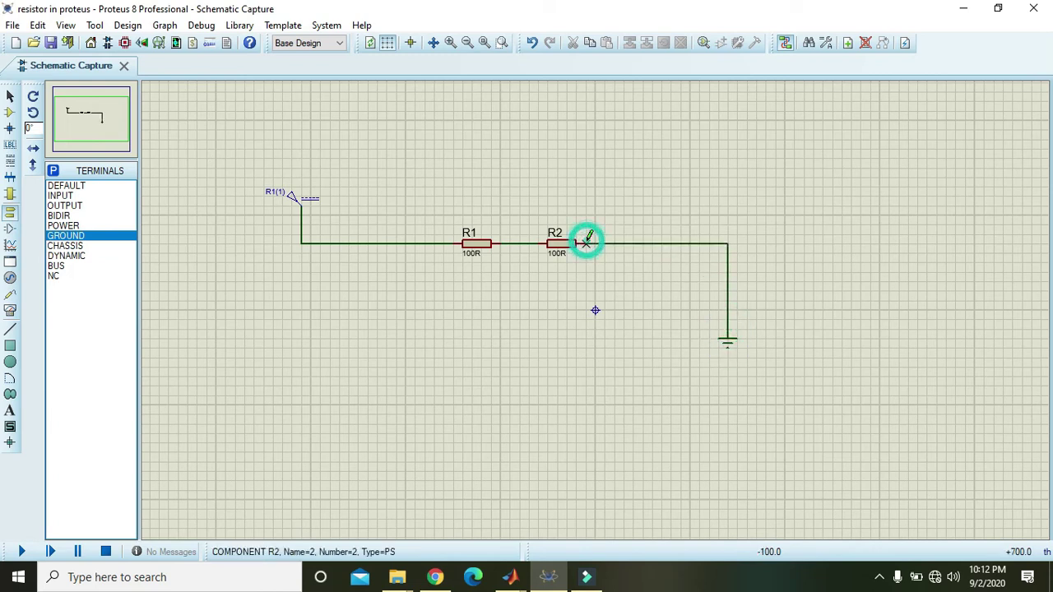
Set the DC source voltage to 12 volts
double_click(292, 197)
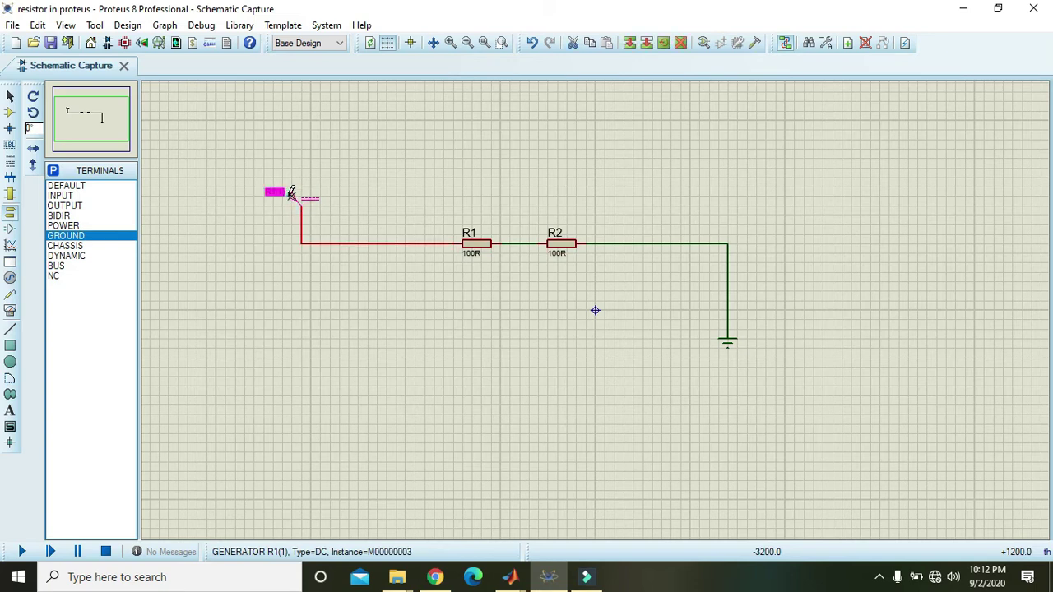
double_click(623, 119)
type("12")
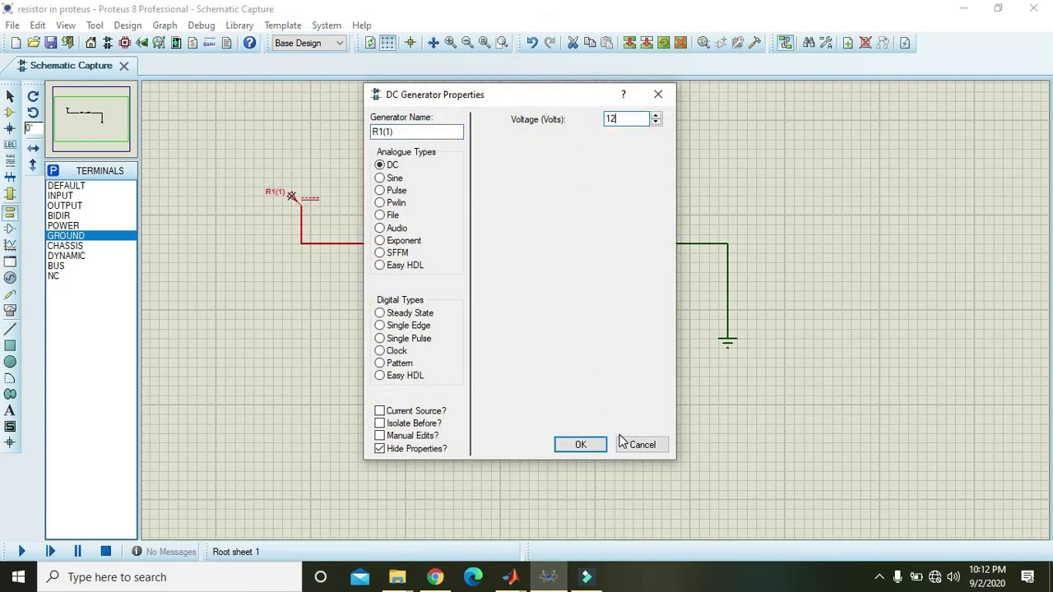
left_click(588, 451)
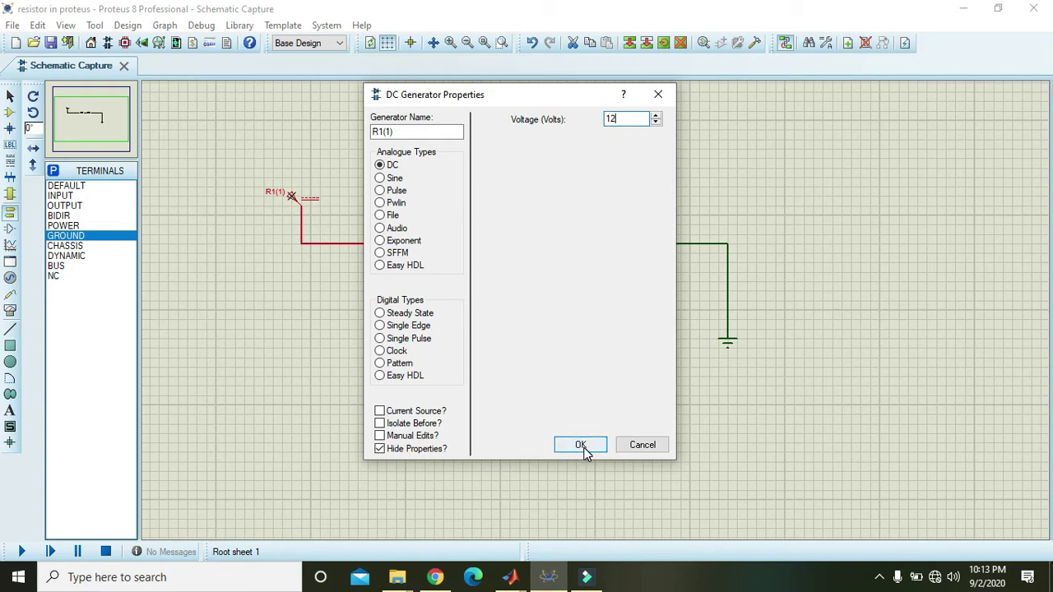
left_click(583, 449)
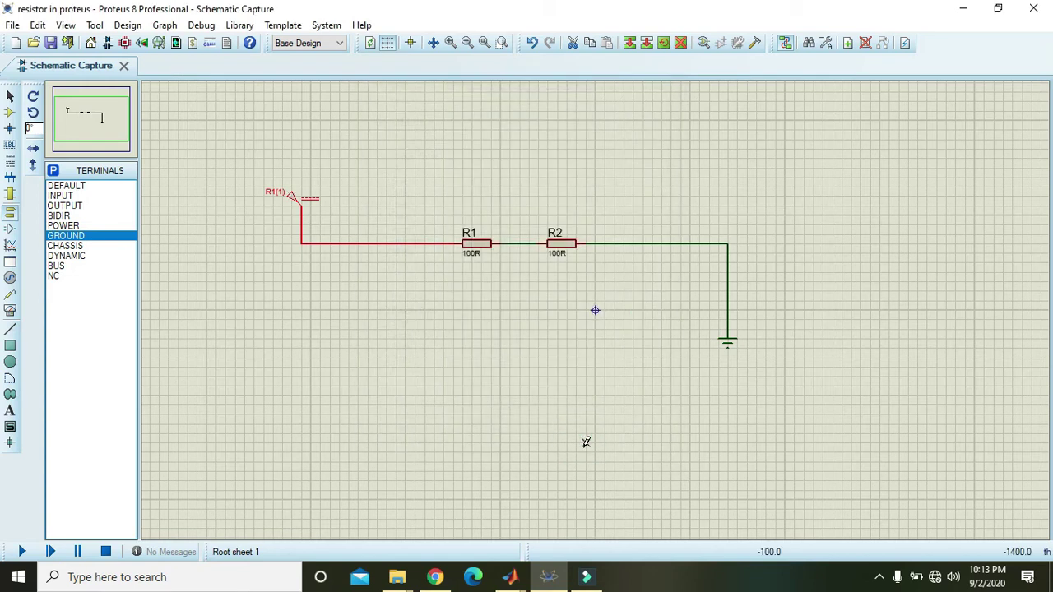
Place a DC voltmeter above the resistors, wiring + left of R1 and − right of R2
left_click(407, 313)
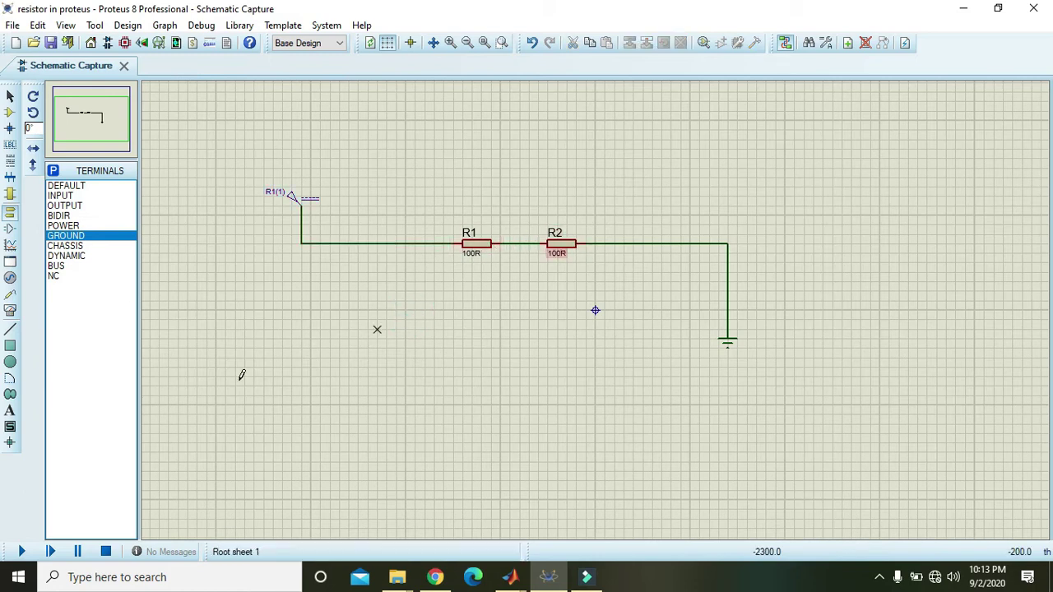
left_click(11, 310)
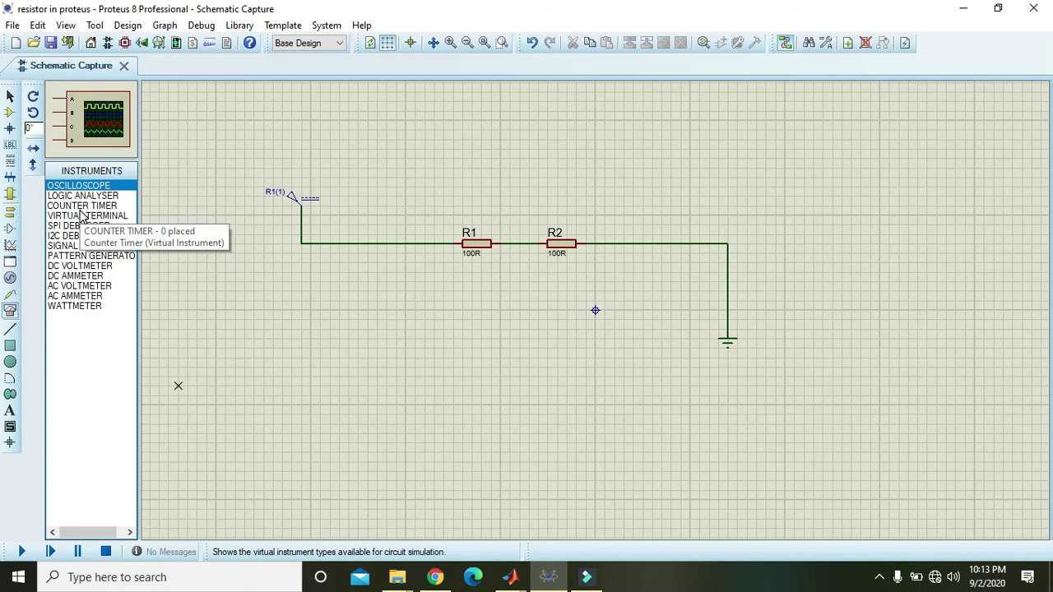
left_click(62, 269)
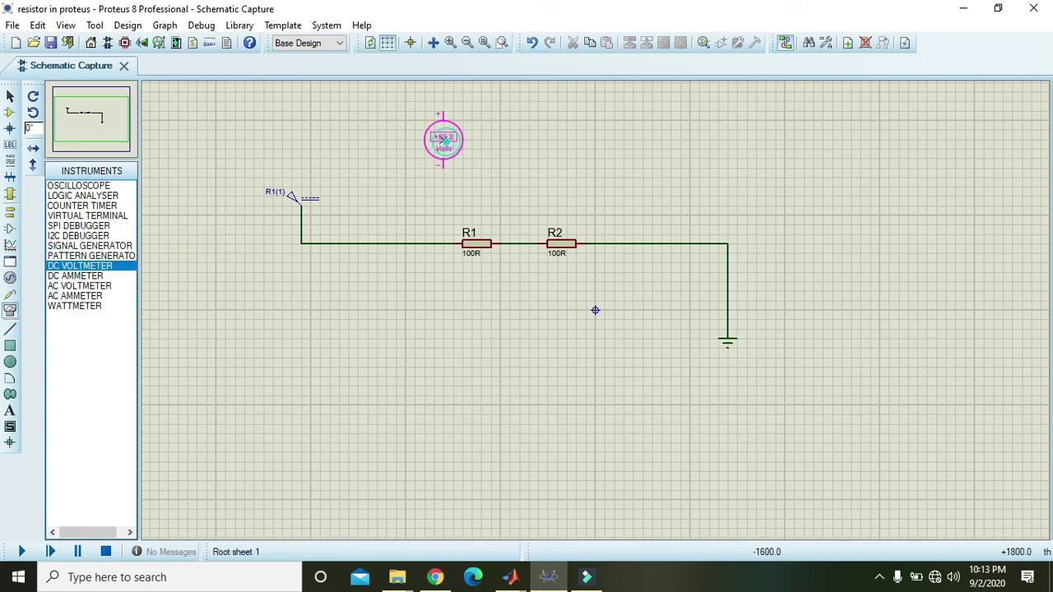
left_click(510, 139)
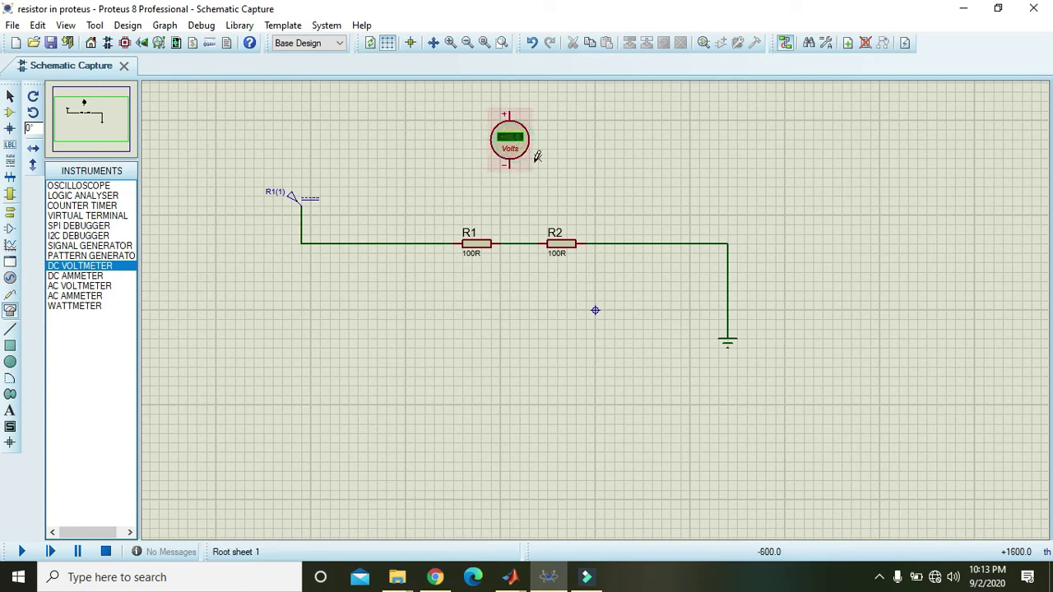
left_click(509, 167)
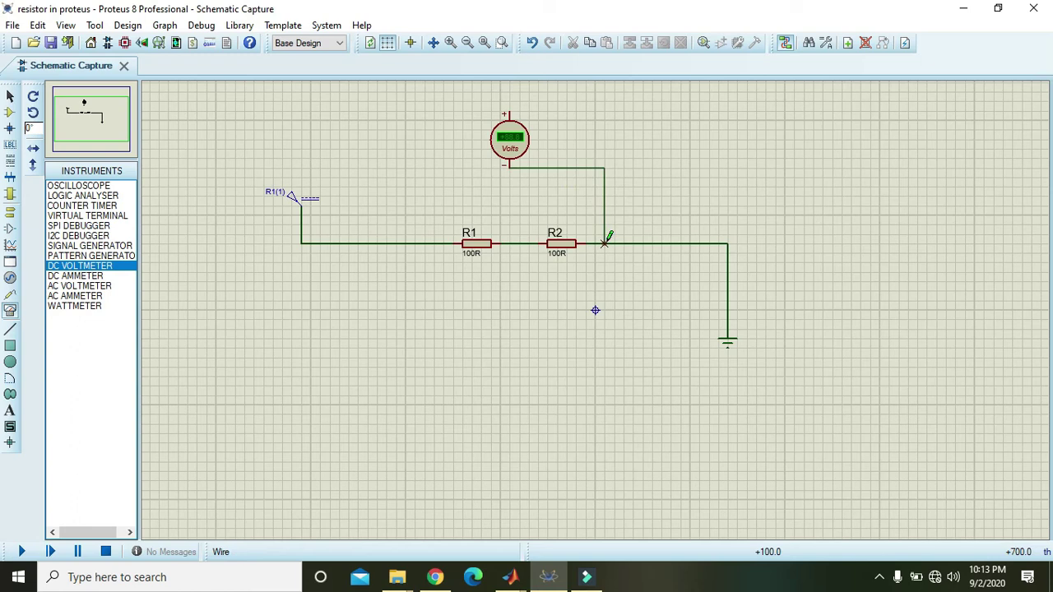
left_click(604, 242)
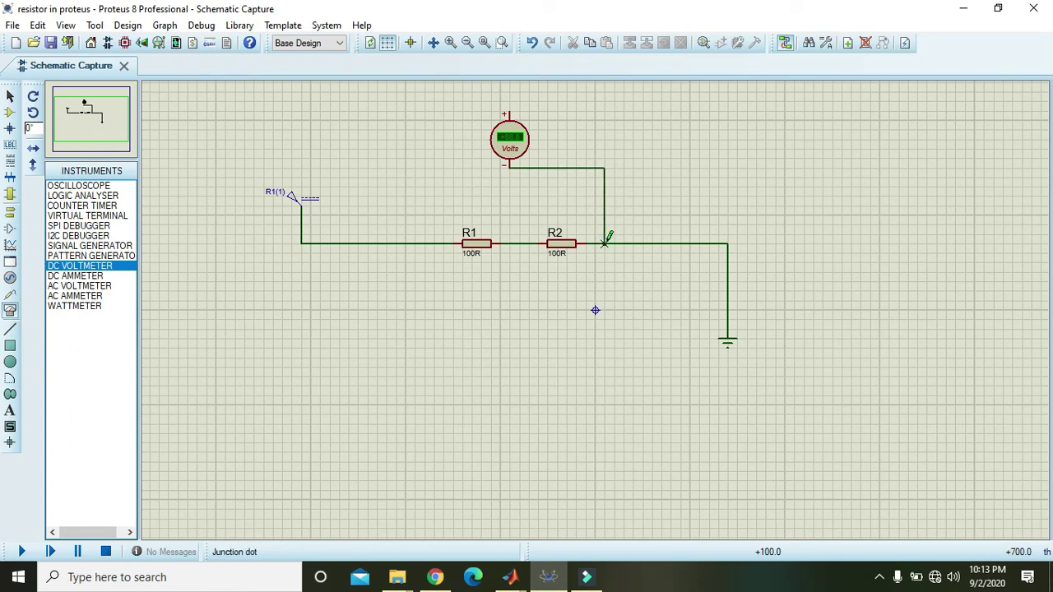
left_click(506, 111)
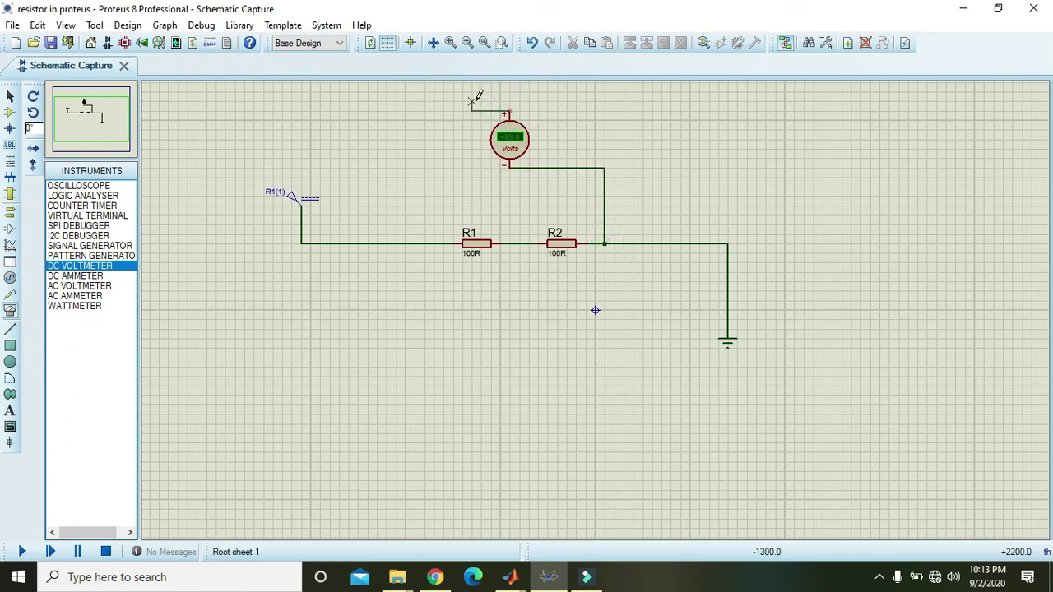
left_click(414, 242)
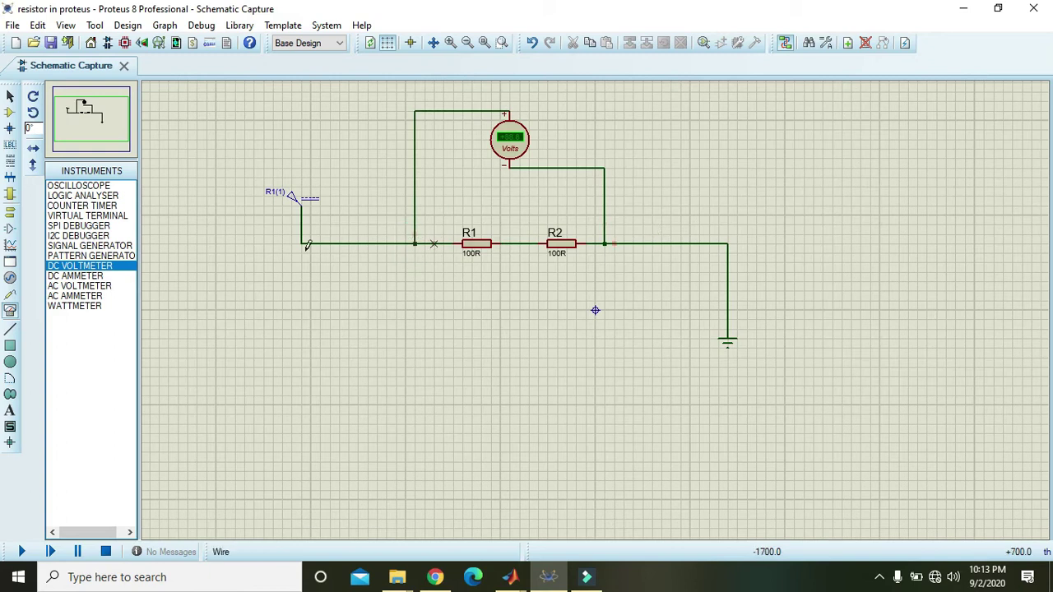
left_click(104, 277)
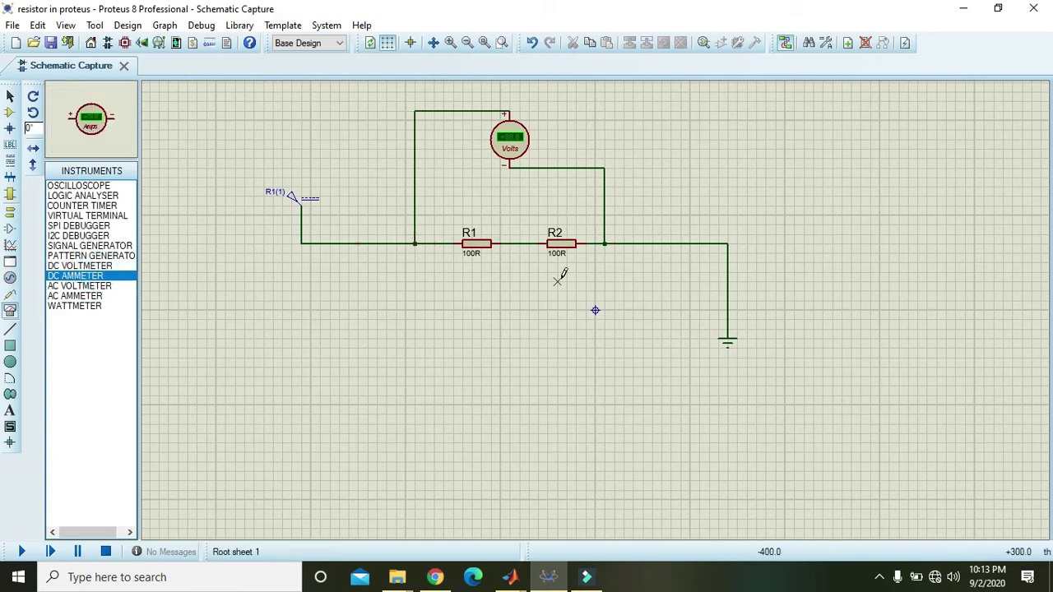
Place the DC ammeter right of R2 and delete the old wire to ground
left_click(689, 224)
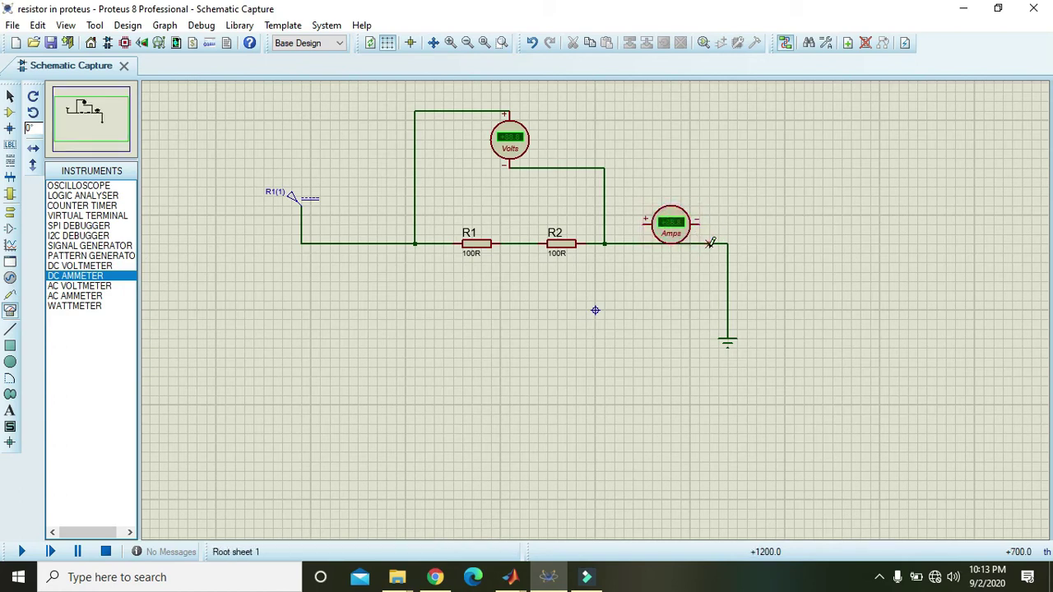
right_click(711, 243)
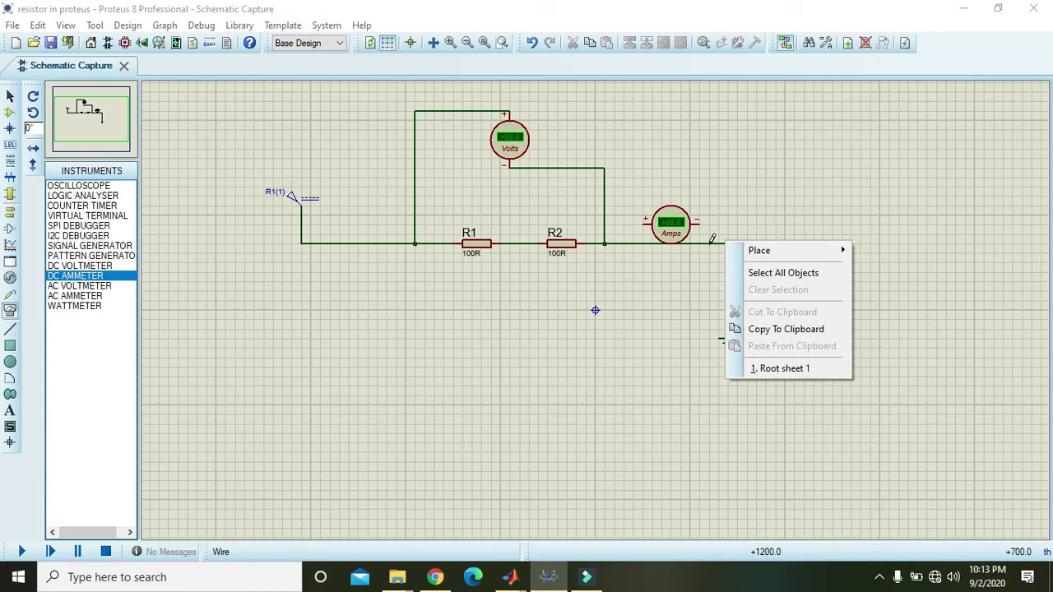
left_click(711, 243)
right_click(711, 242)
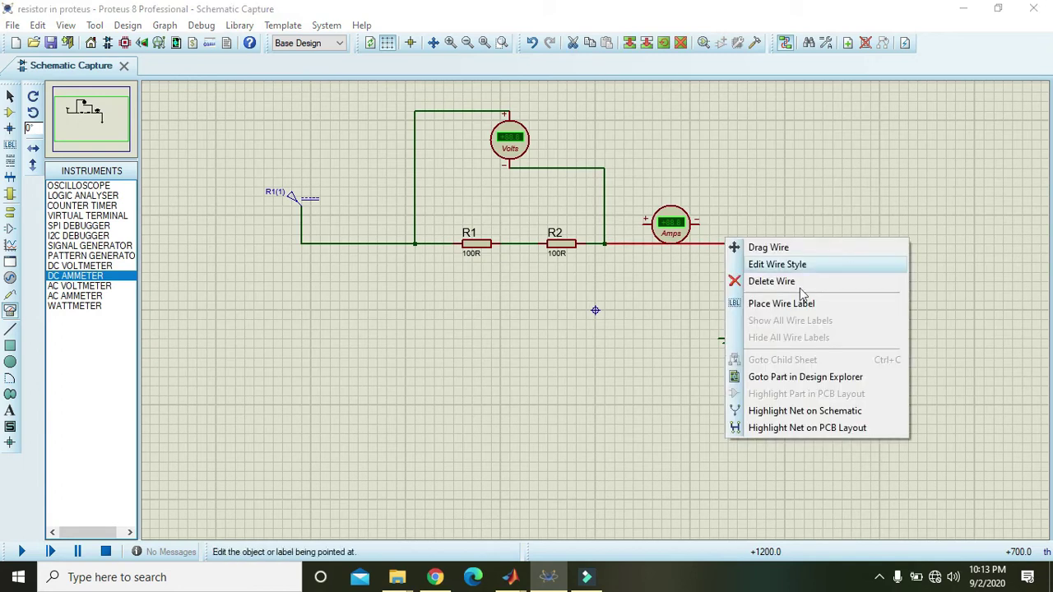
left_click(792, 283)
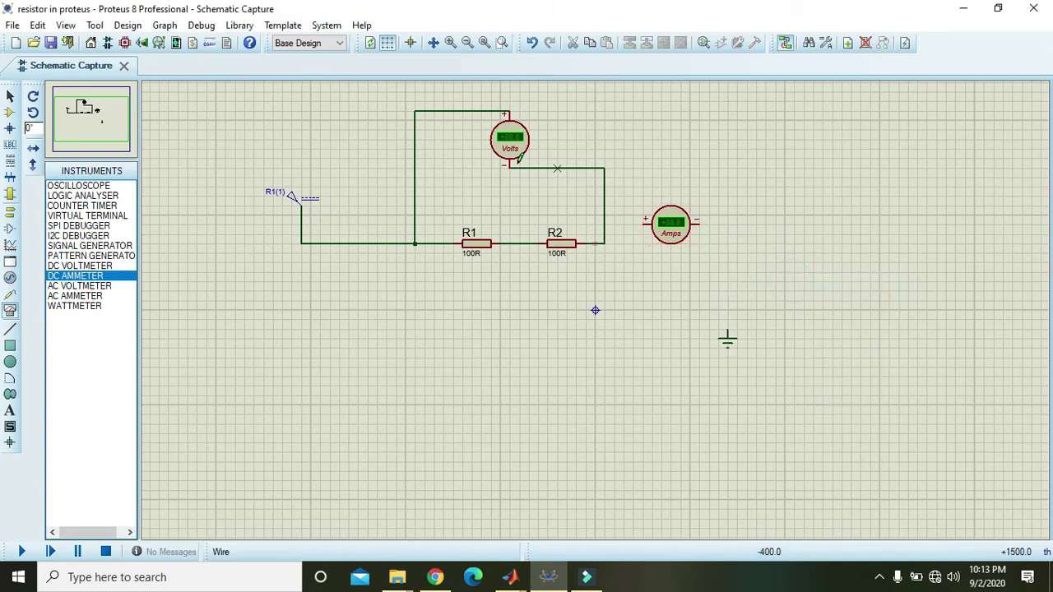
Wire R2 to the ammeter's positive side and its negative side to ground
left_click(624, 222)
left_click(606, 222)
left_click(699, 222)
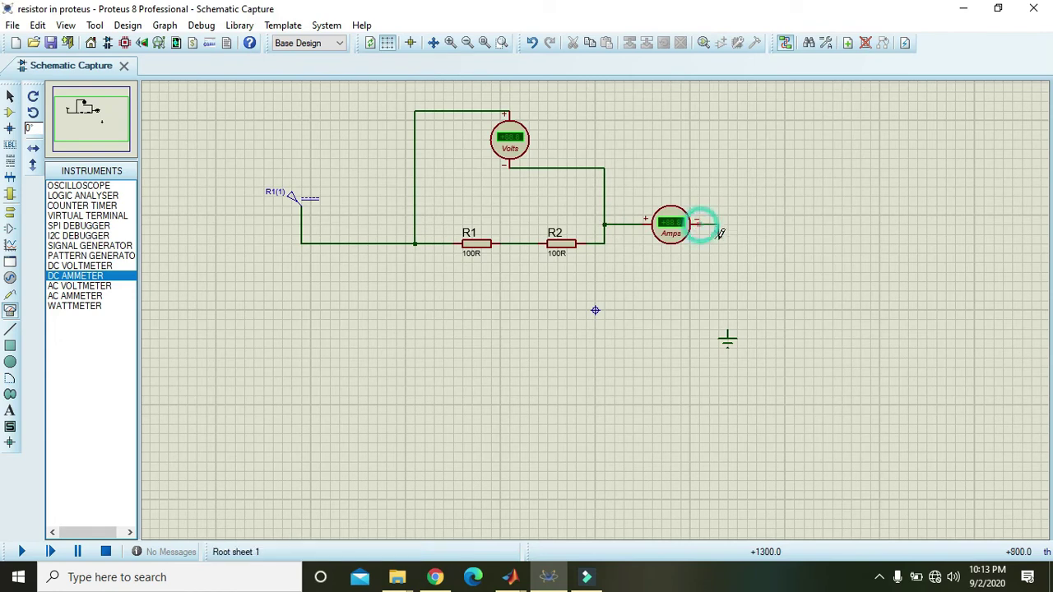
left_click(727, 329)
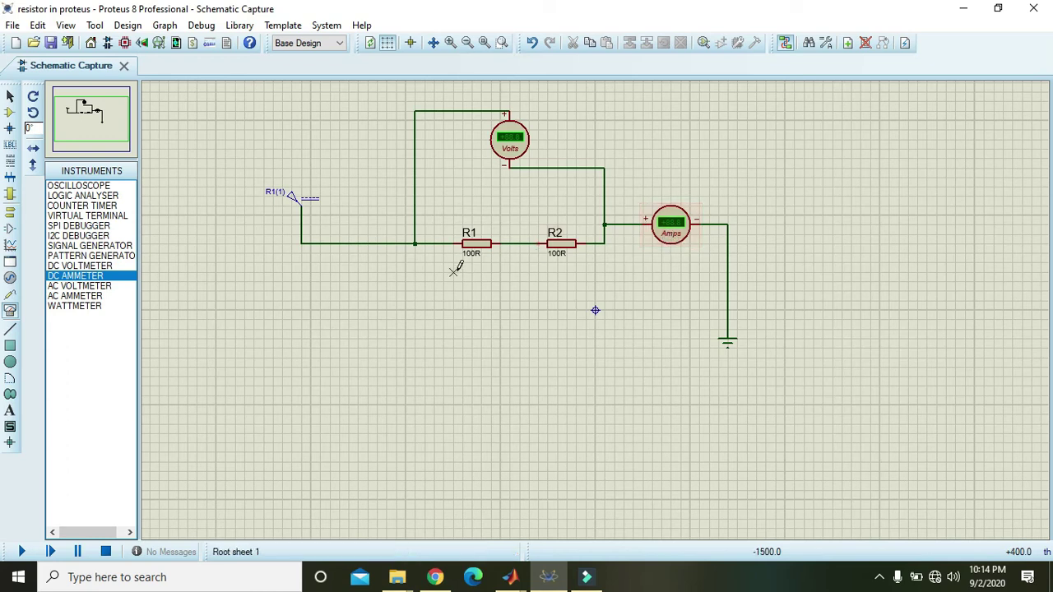
Run the simulation and read +12.0 V on the voltmeter and +0.06 A on the ammeter
left_click(22, 552)
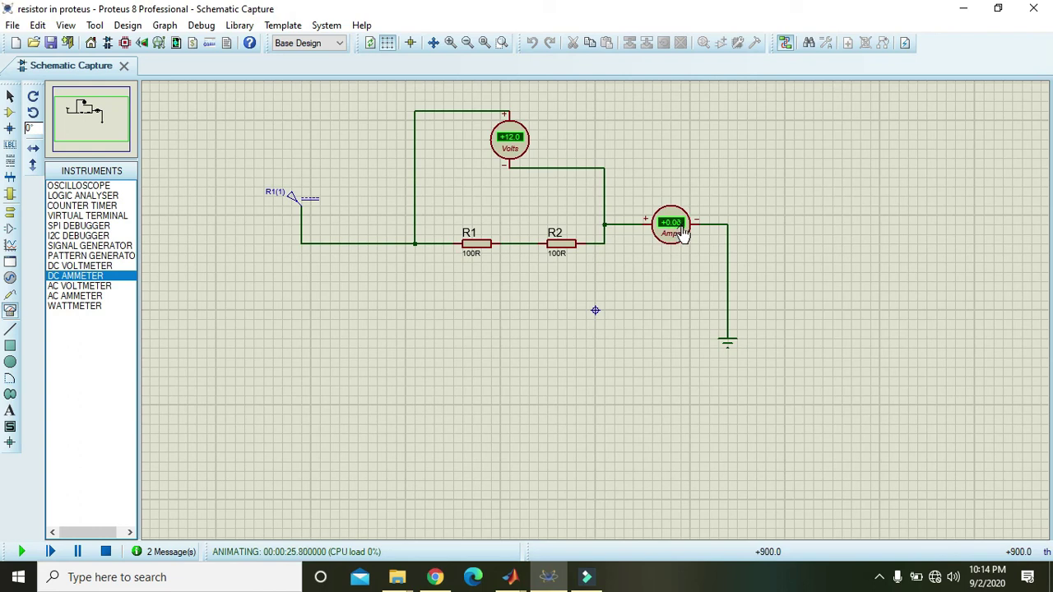
mouse_move(353, 131)
left_mouse_down()
mouse_move(337, 120)
mouse_move(363, 79)
left_mouse_up()
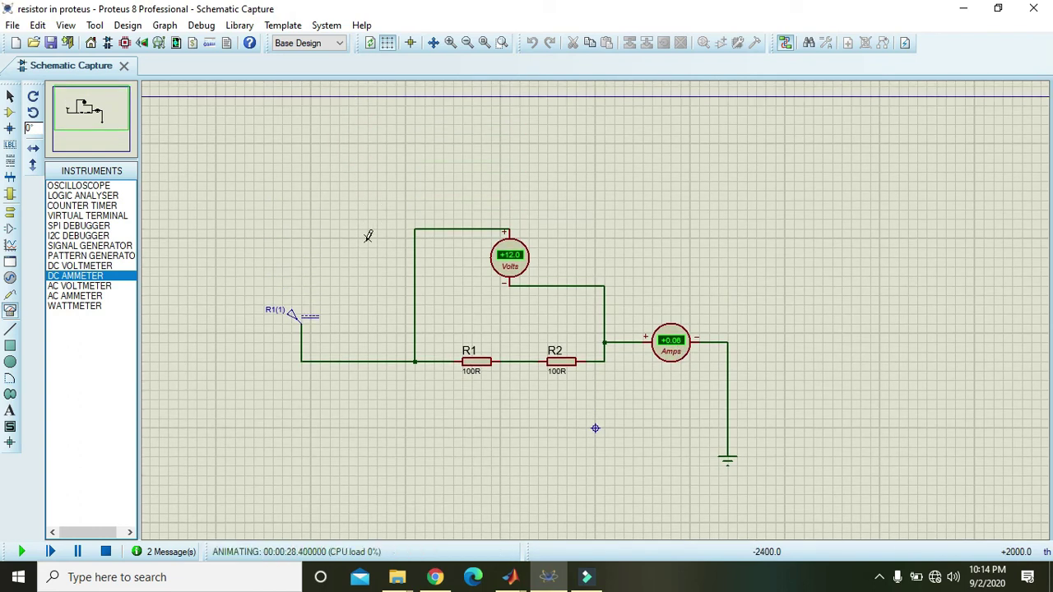